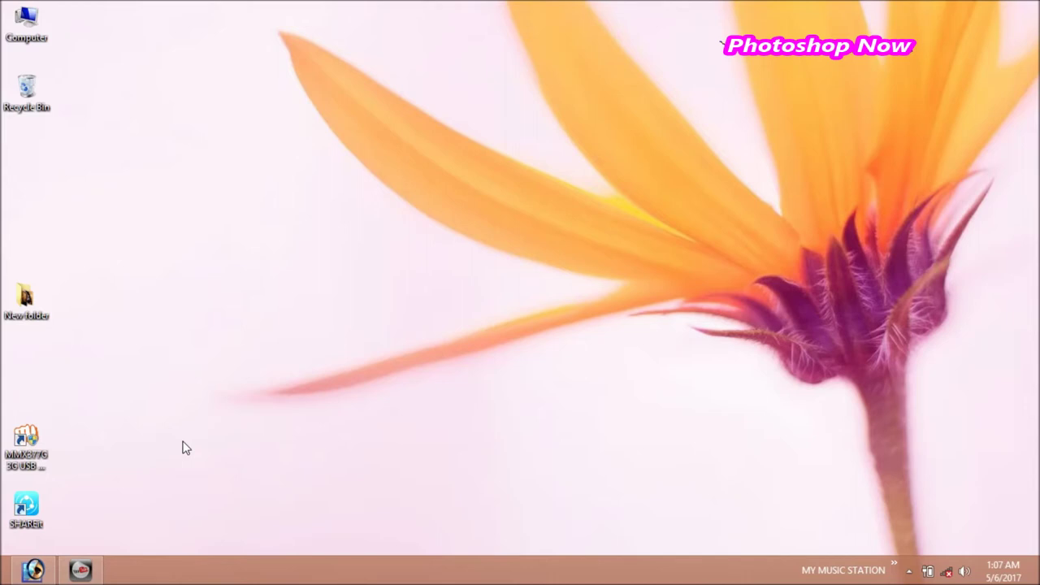
# - Open the portrait JPEG from the Desktop's New folder in Photoshop
pyautogui.click(37, 571)
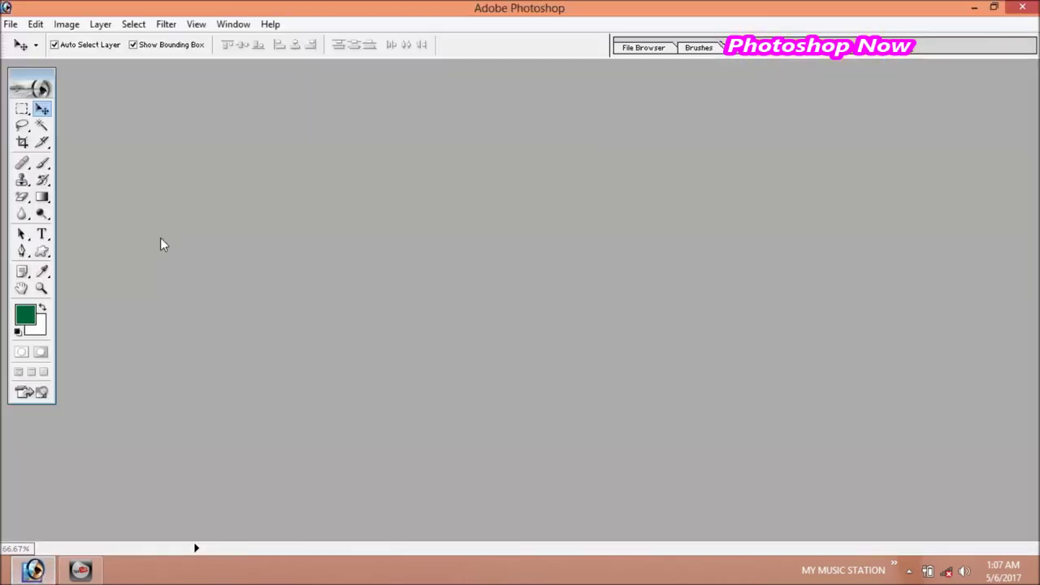
pyautogui.click(10, 23)
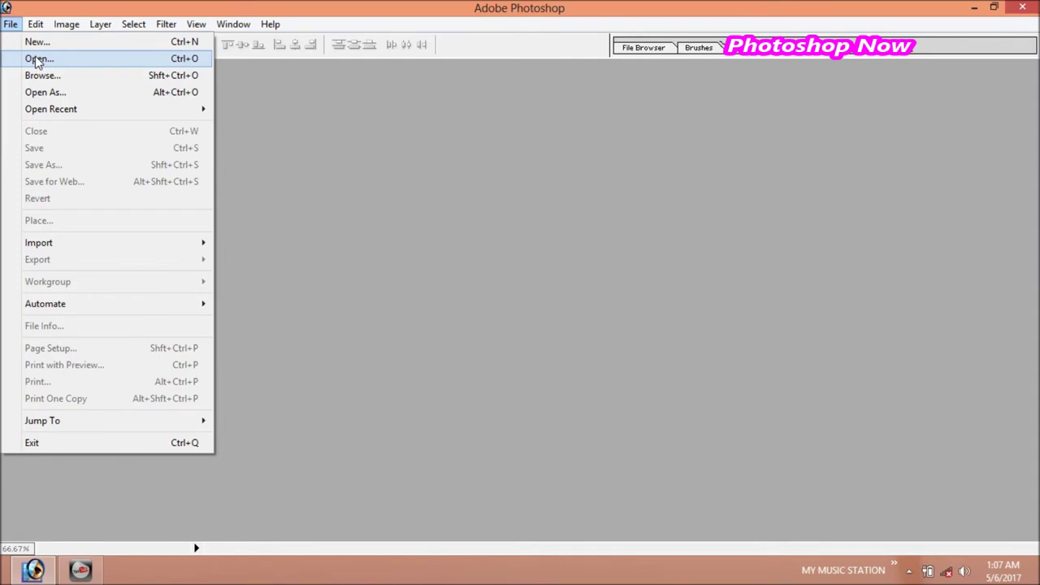
pyautogui.click(36, 60)
pyautogui.doubleClick(501, 242)
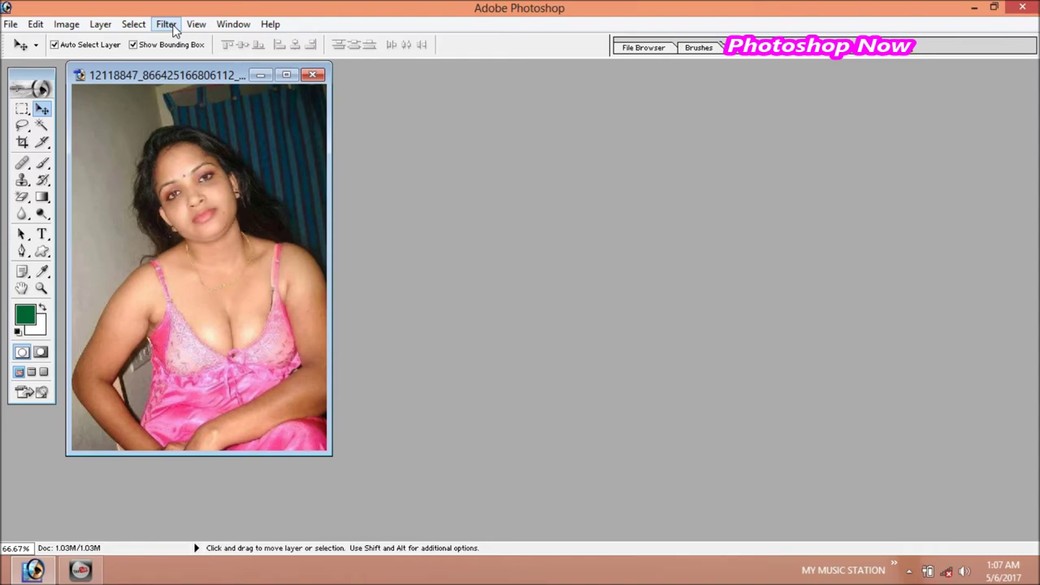
# - Open the photo in the Liquify filter and pan the preview down to the torso
pyautogui.click(174, 29)
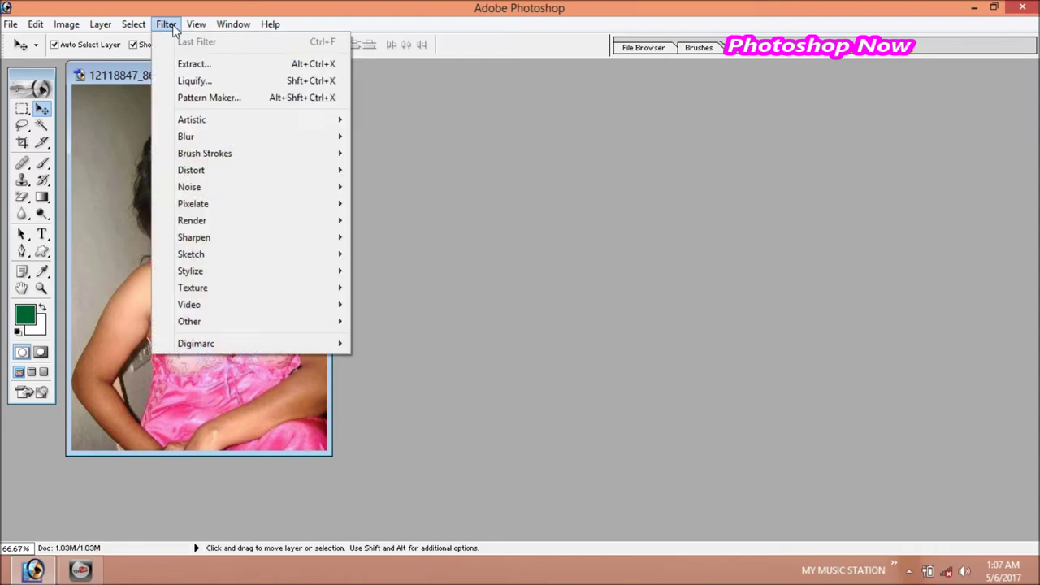
pyautogui.click(209, 84)
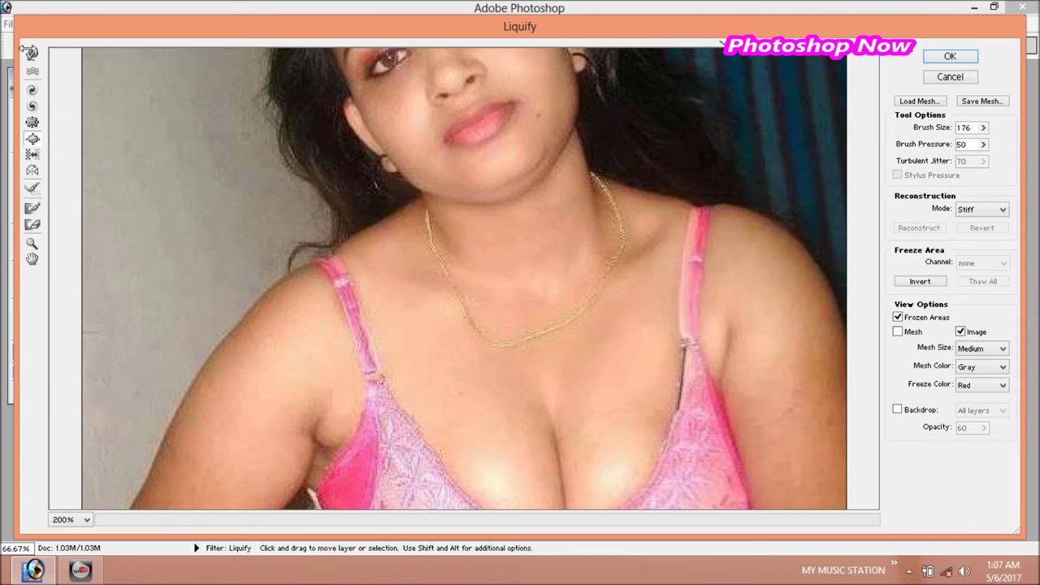
pyautogui.click(32, 260)
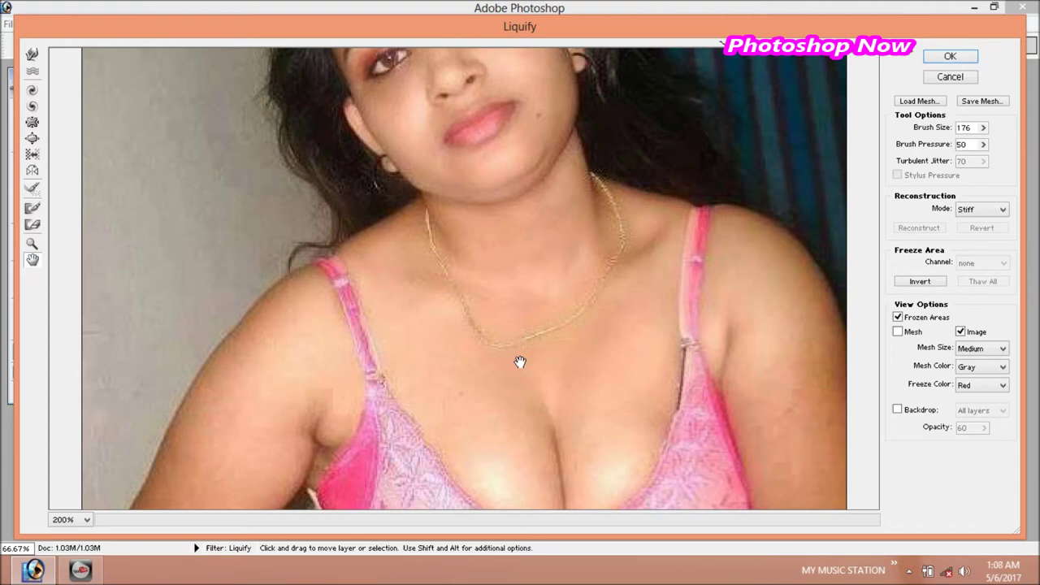
pyautogui.moveTo(520, 361); pyautogui.dragTo(476, 173)
pyautogui.moveTo(487, 292); pyautogui.dragTo(482, 225)
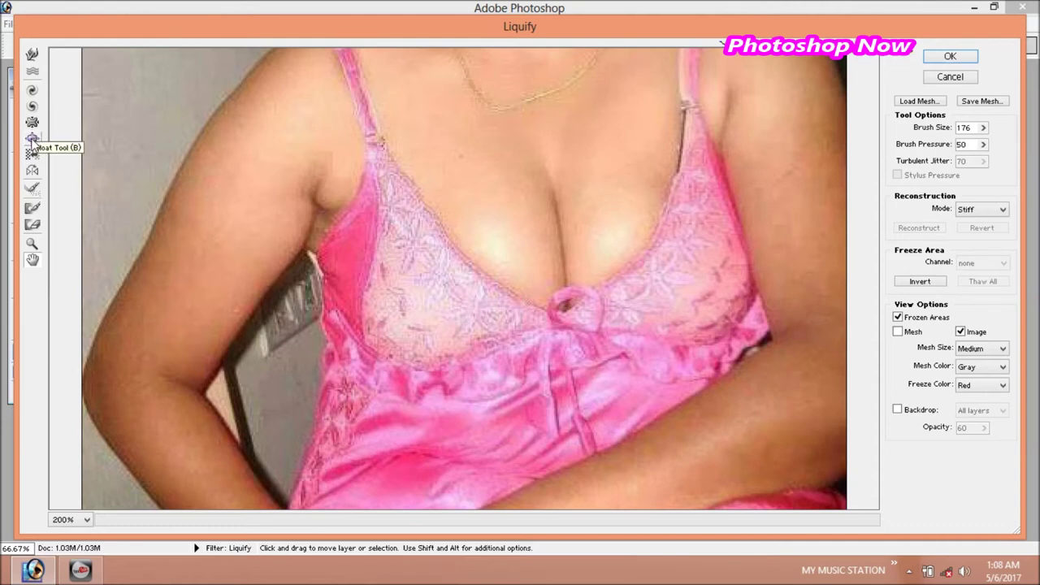
# - Select the Bloat brush with the preview framed on the neckline and pink top
pyautogui.click(32, 141)
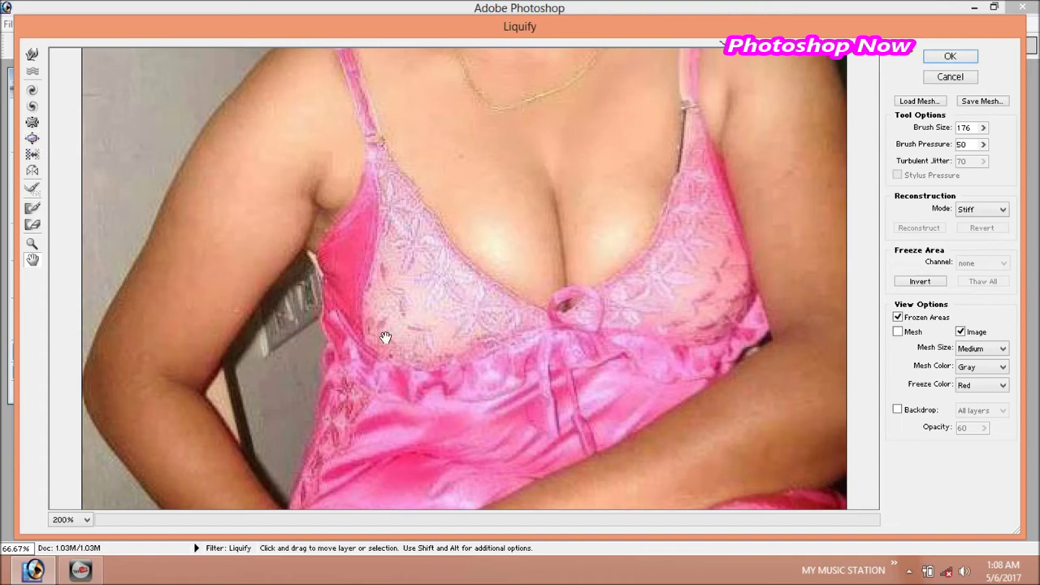
pyautogui.moveTo(673, 214); pyautogui.dragTo(566, 310)
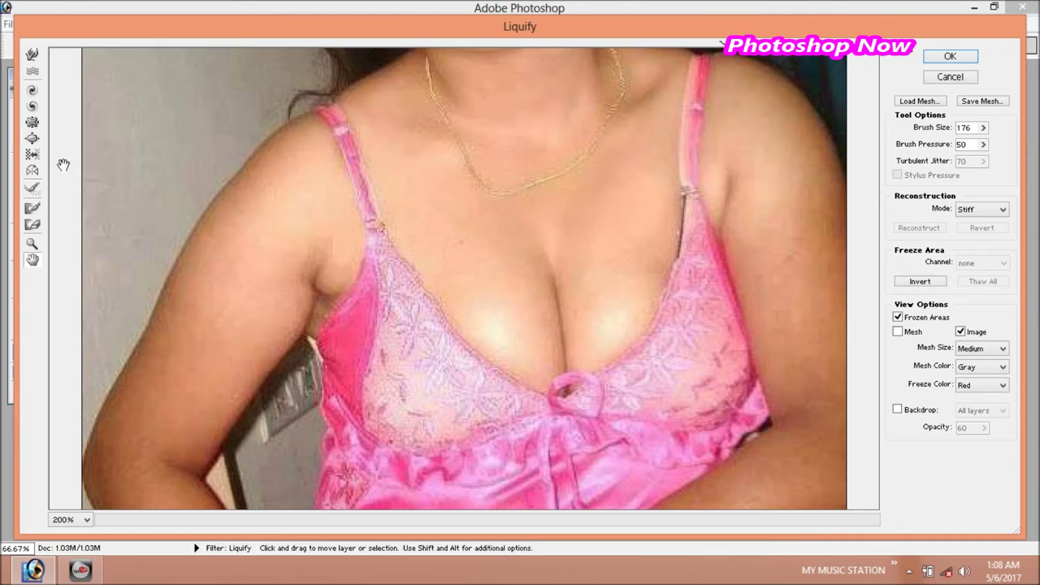
pyautogui.click(31, 139)
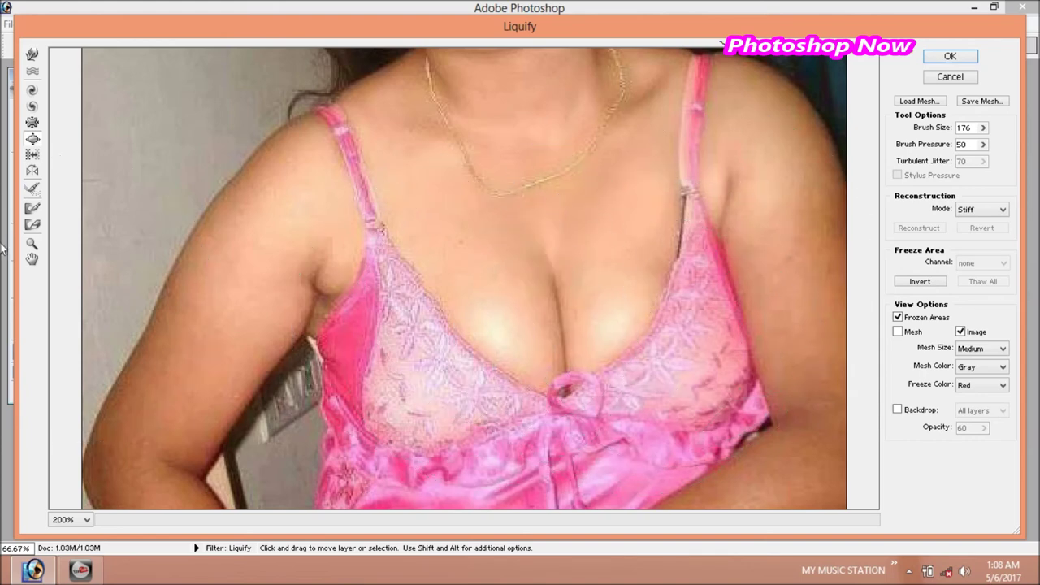
pyautogui.click(32, 259)
pyautogui.moveTo(457, 358); pyautogui.dragTo(390, 253)
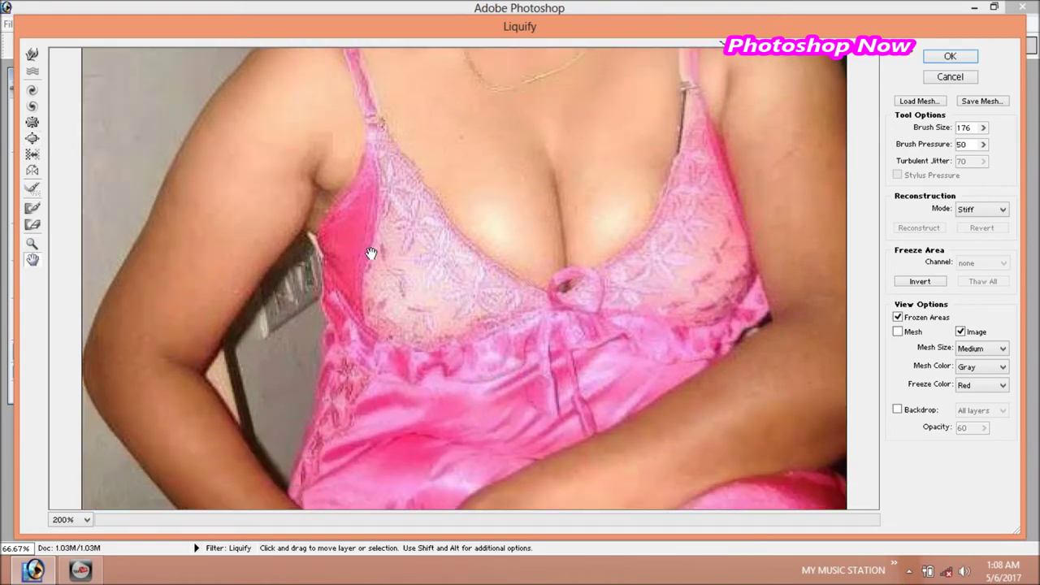
pyautogui.moveTo(581, 278); pyautogui.dragTo(578, 318)
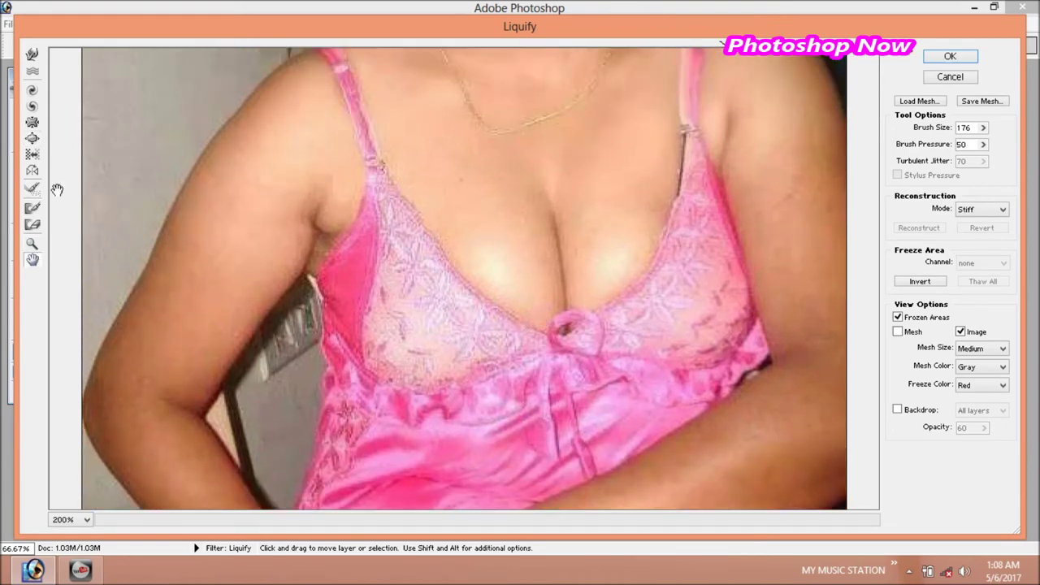
pyautogui.click(32, 138)
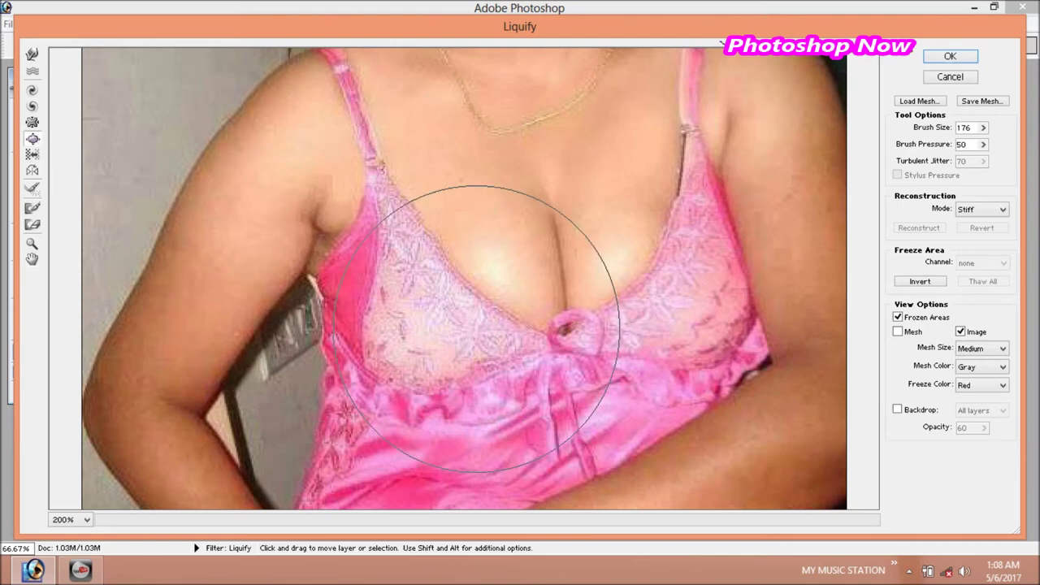
# - Bloat the left edge and right cup of the pink lace top outward
pyautogui.moveTo(470, 253); pyautogui.dragTo(451, 258)
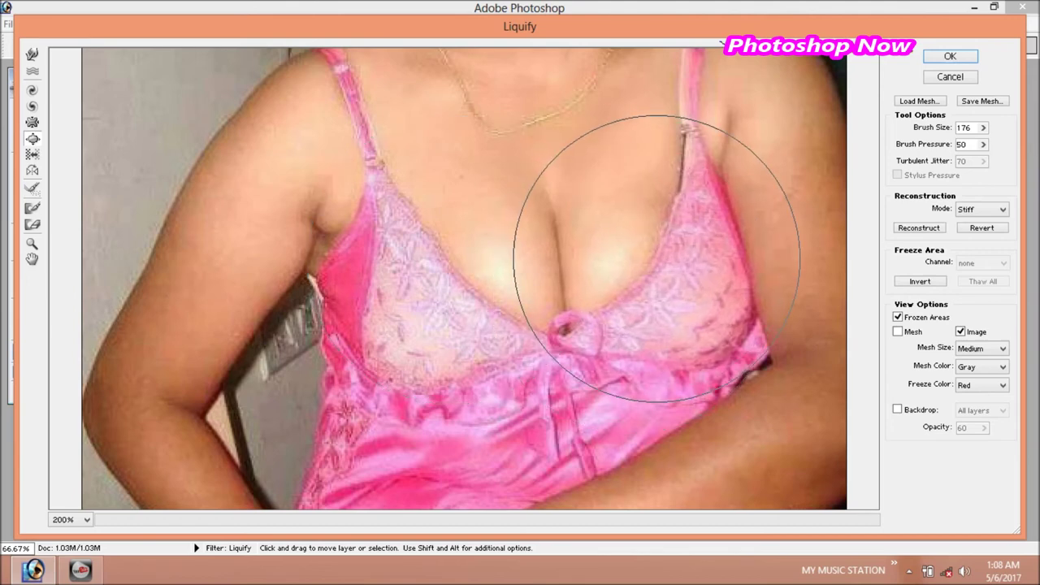
pyautogui.moveTo(656, 258); pyautogui.dragTo(669, 260)
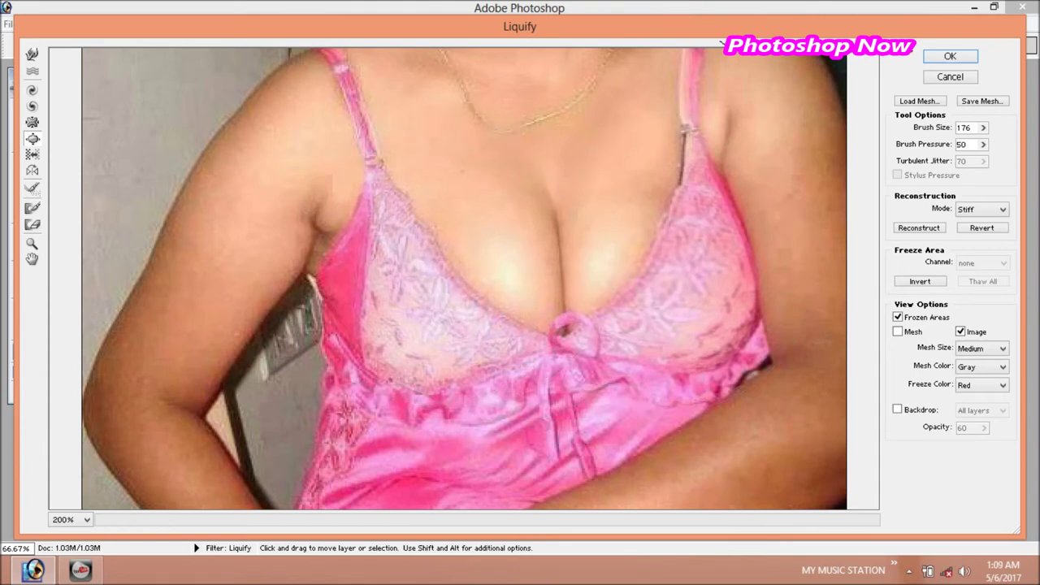
pyautogui.moveTo(455, 248)
pyautogui.mouseDown()
pyautogui.moveTo(419, 295)
pyautogui.moveTo(645, 276)
pyautogui.mouseUp()
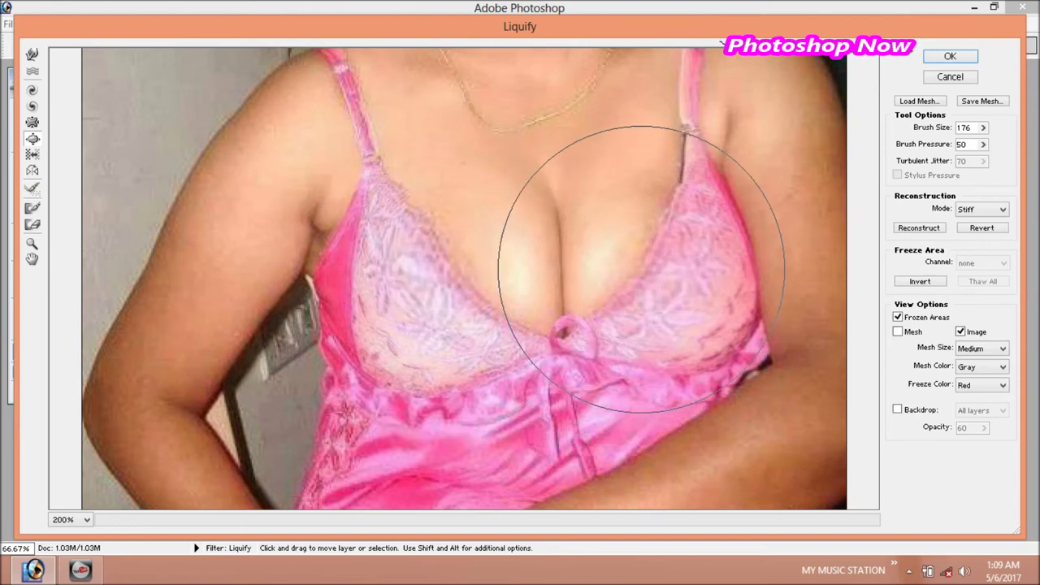
pyautogui.moveTo(641, 260)
pyautogui.mouseDown()
pyautogui.moveTo(689, 310)
pyautogui.moveTo(673, 209)
pyautogui.mouseUp()
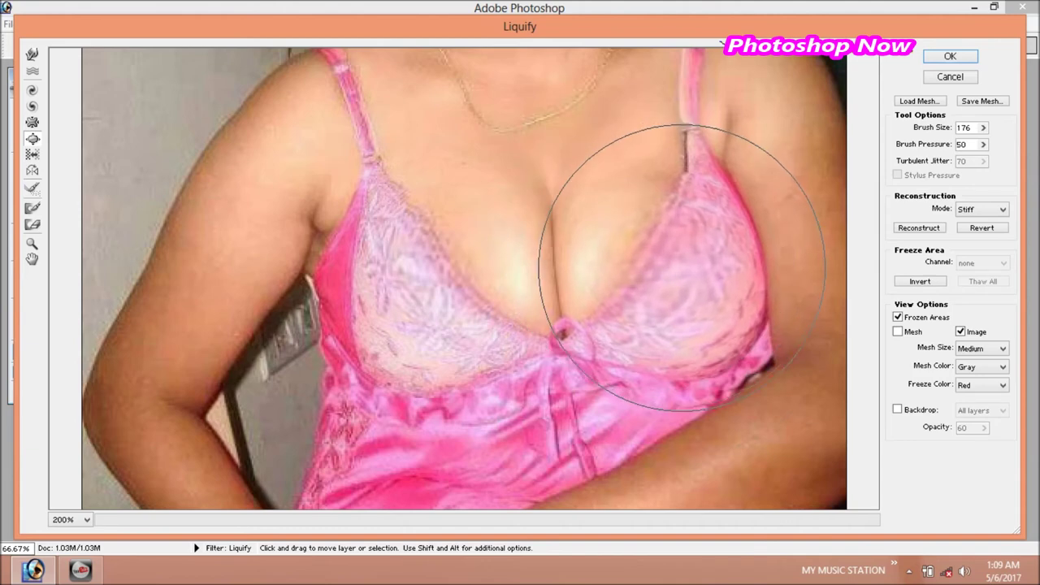
pyautogui.moveTo(696, 255); pyautogui.dragTo(696, 290)
# - Enlarge the left lace cup further with repeated Bloat strokes and commit the Liquify changes
pyautogui.moveTo(337, 220); pyautogui.dragTo(348, 220)
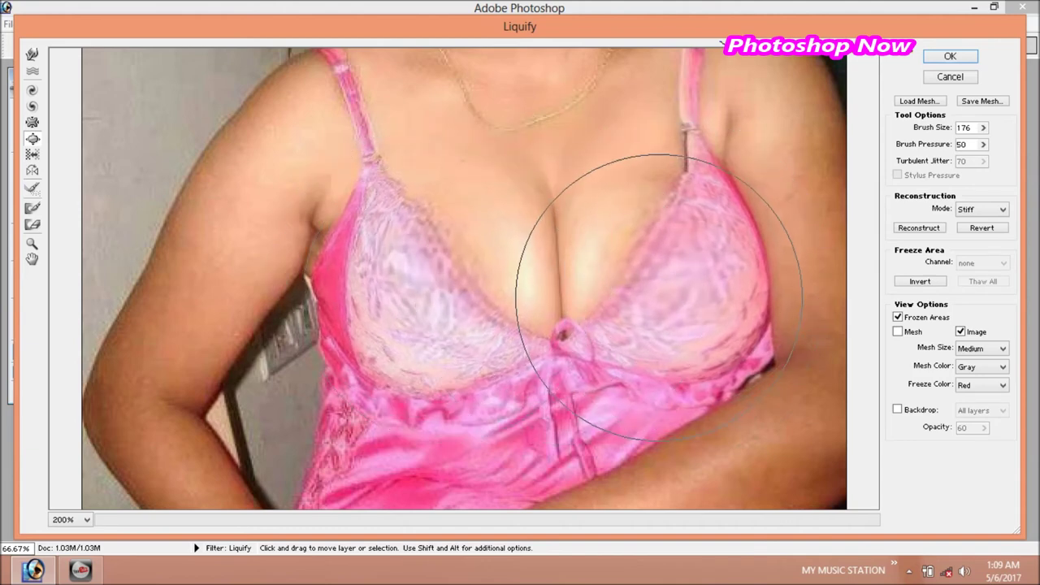
pyautogui.moveTo(618, 306); pyautogui.dragTo(626, 232)
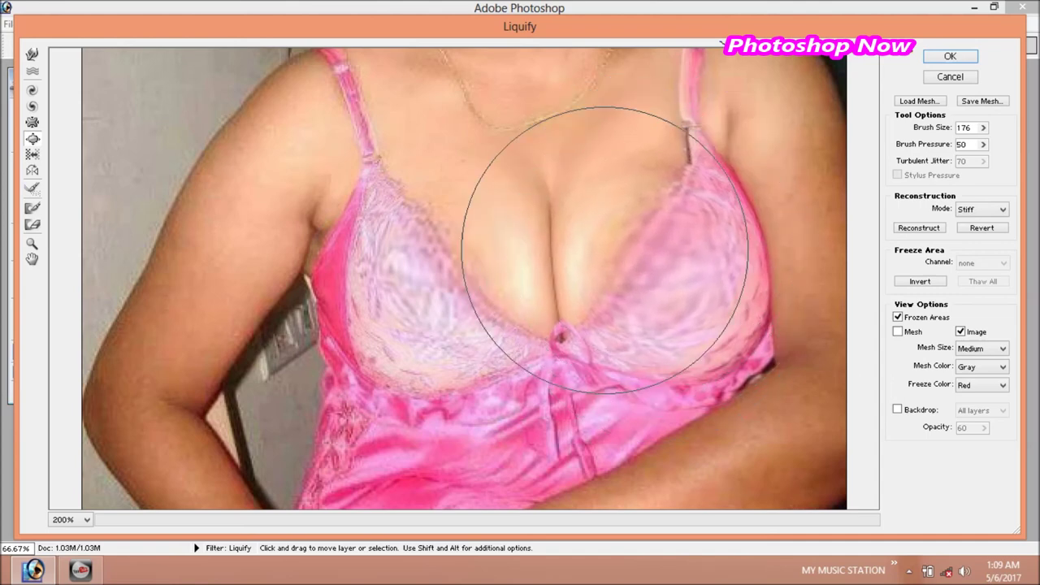
pyautogui.moveTo(371, 233)
pyautogui.mouseDown()
pyautogui.moveTo(533, 267)
pyautogui.moveTo(696, 279)
pyautogui.moveTo(509, 289)
pyautogui.mouseUp()
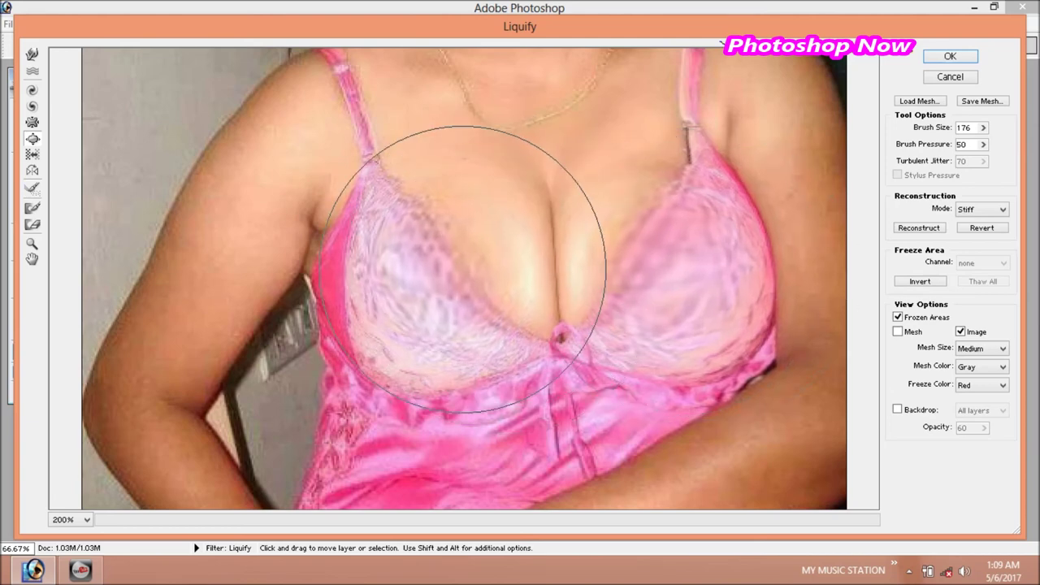
pyautogui.moveTo(441, 232)
pyautogui.mouseDown()
pyautogui.moveTo(406, 267)
pyautogui.moveTo(431, 280)
pyautogui.moveTo(541, 213)
pyautogui.moveTo(644, 253)
pyautogui.moveTo(471, 297)
pyautogui.moveTo(511, 232)
pyautogui.moveTo(562, 190)
pyautogui.mouseUp()
pyautogui.moveTo(564, 232)
pyautogui.mouseDown()
pyautogui.moveTo(464, 232)
pyautogui.moveTo(463, 209)
pyautogui.mouseUp()
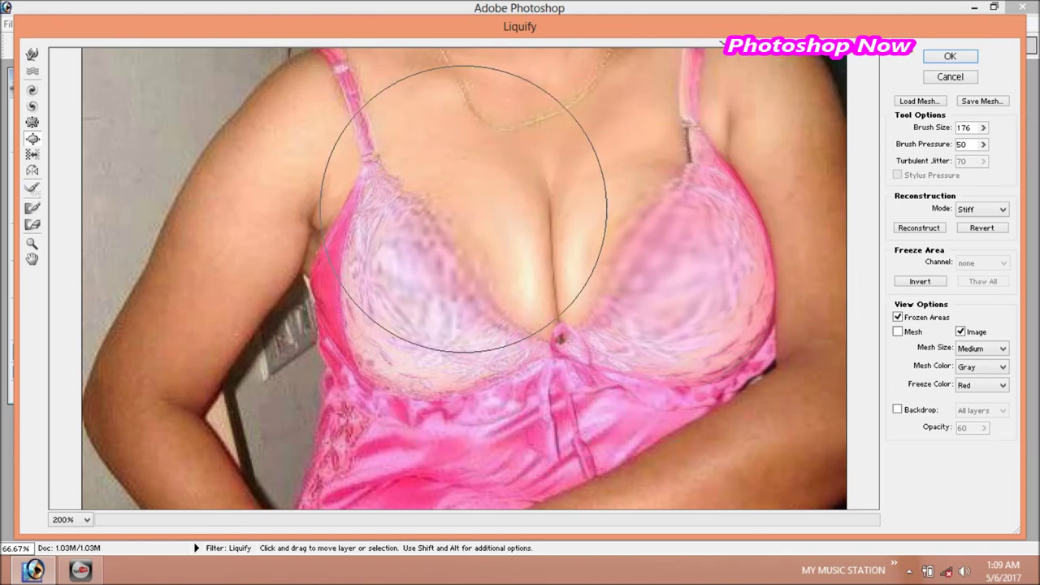
pyautogui.click(948, 67)
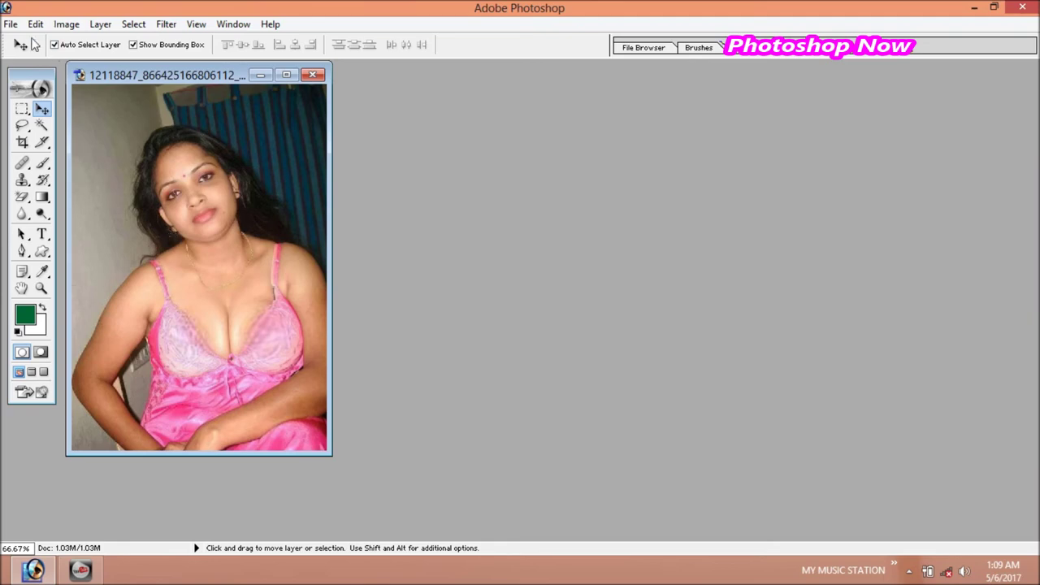
# - Save the reshaped photo to the Desktop under an edited name as a maximum-quality JPEG
pyautogui.click(11, 25)
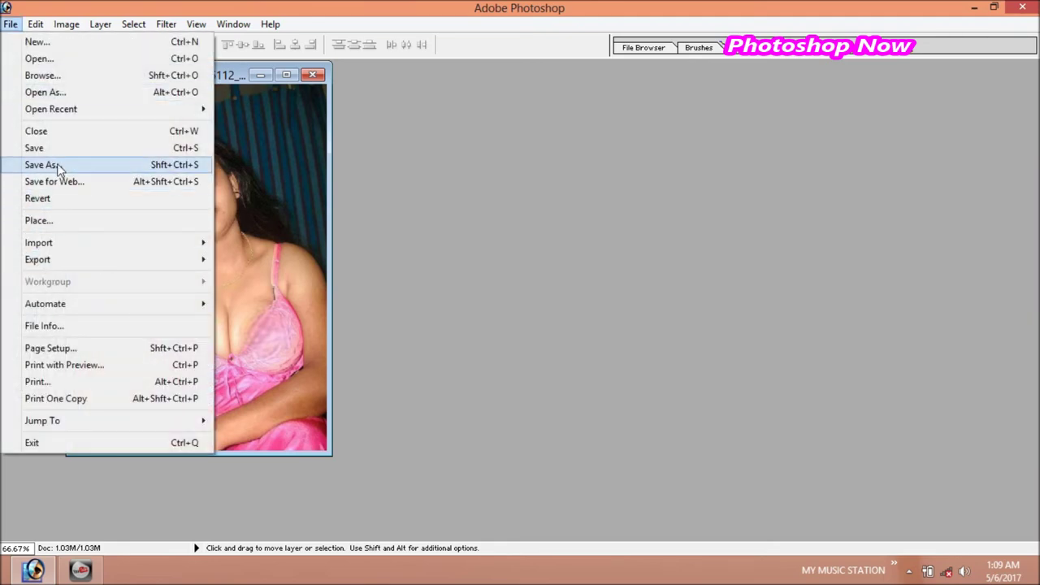
pyautogui.click(45, 164)
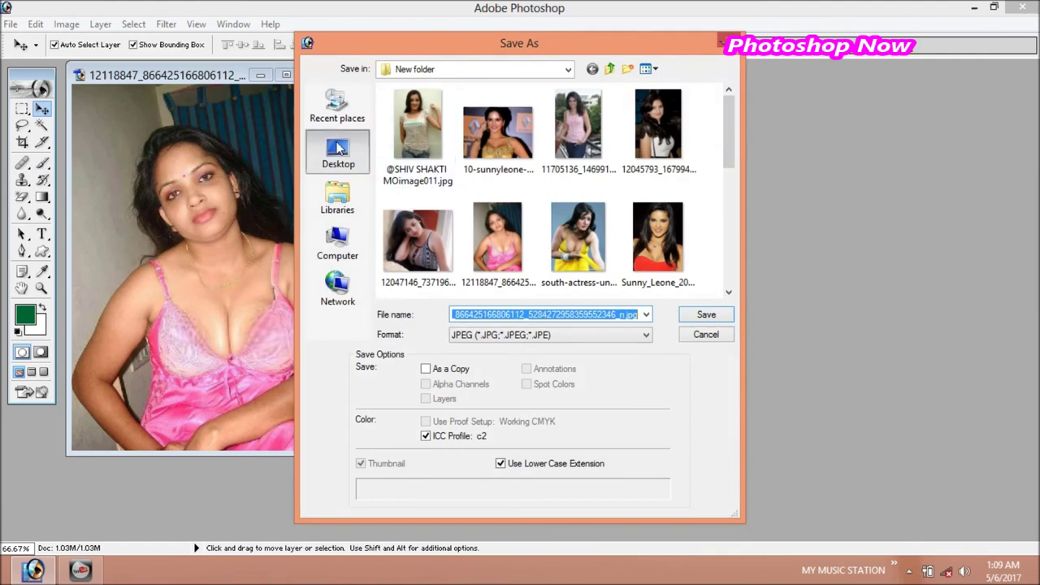
pyautogui.click(337, 155)
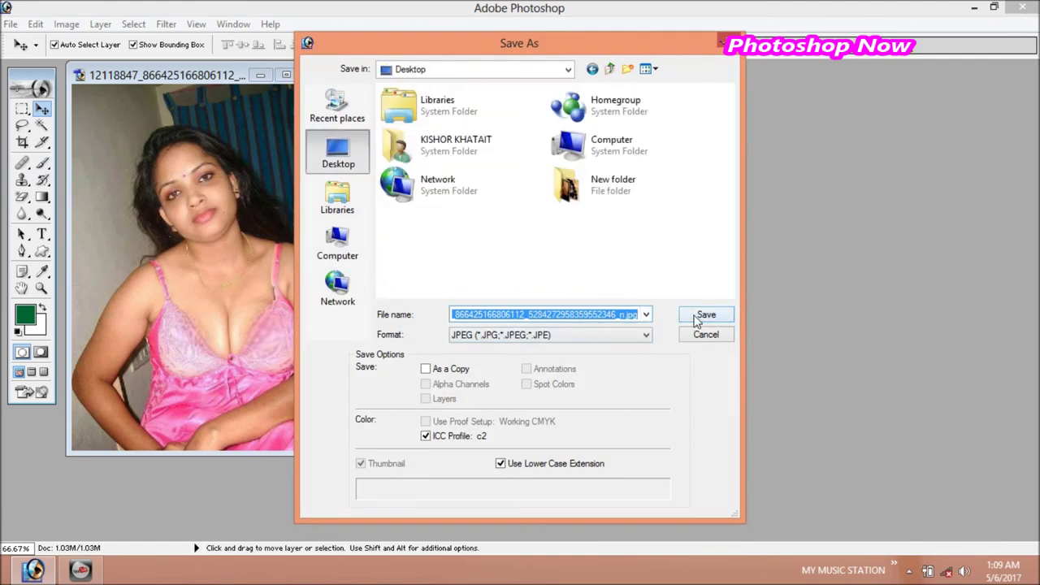
pyautogui.click(571, 315)
pyautogui.write('f')
pyautogui.press('Return')
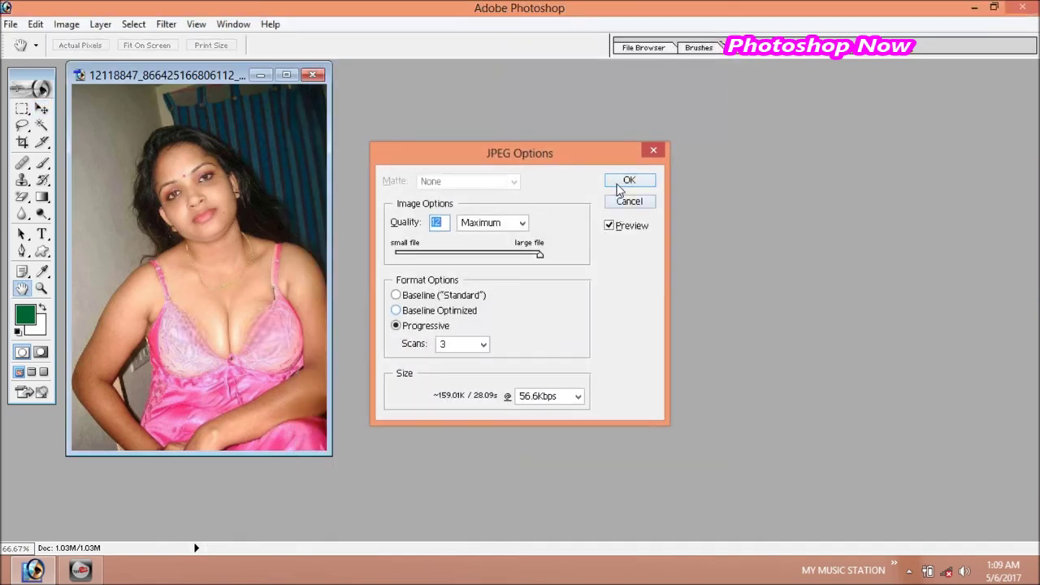
pyautogui.click(616, 184)
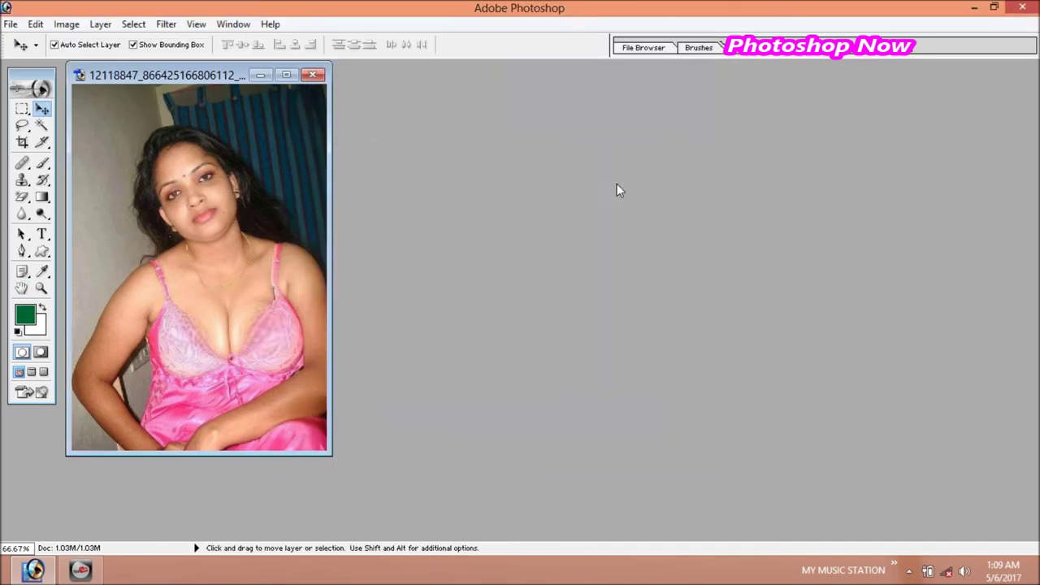
pyautogui.click(973, 7)
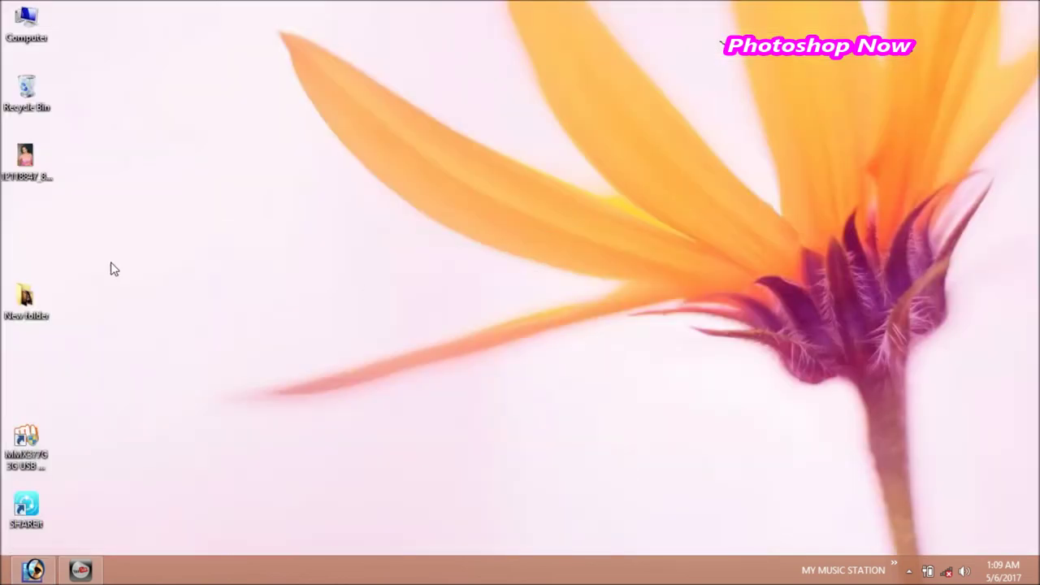
# - Open the saved JPEG in Windows Photo Gallery, zoom into the upper body, then minimize it
pyautogui.doubleClick(29, 170)
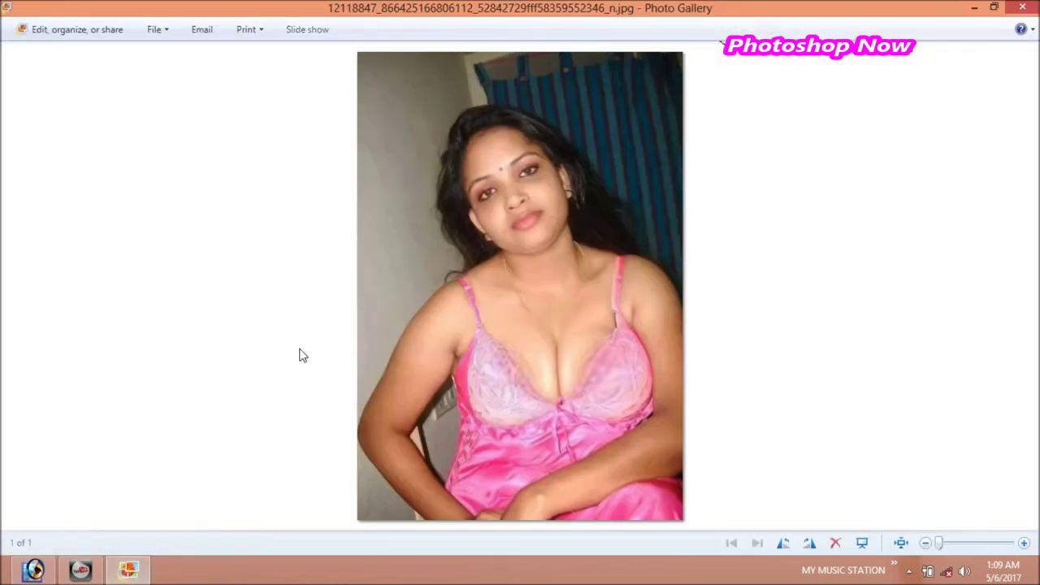
pyautogui.scroll(2, 496, 303)
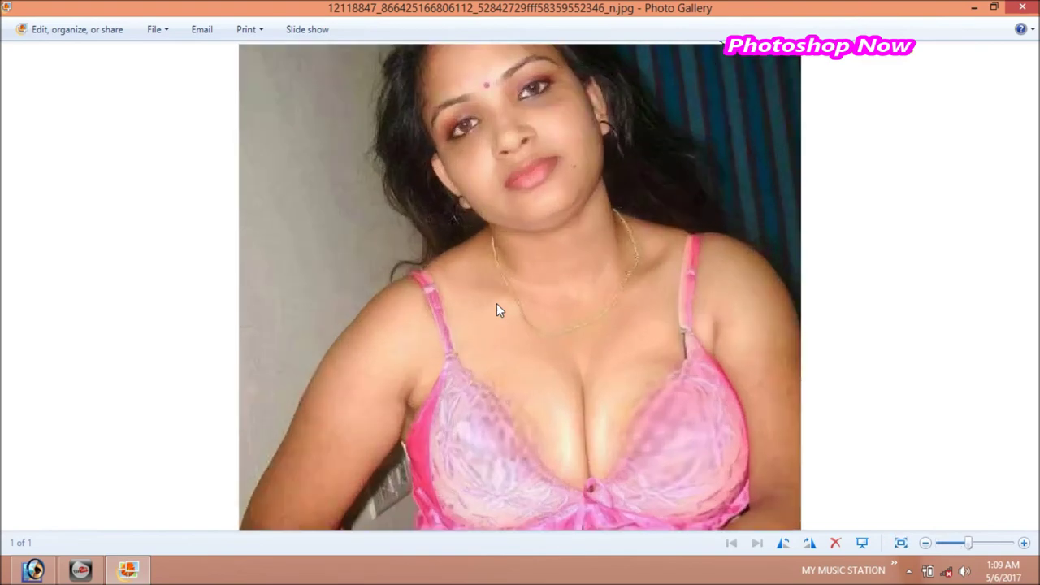
pyautogui.moveTo(666, 413); pyautogui.dragTo(618, 259)
pyautogui.moveTo(725, 316)
pyautogui.mouseDown()
pyautogui.moveTo(702, 277)
pyautogui.moveTo(680, 372)
pyautogui.moveTo(691, 274)
pyautogui.moveTo(680, 415)
pyautogui.moveTo(650, 343)
pyautogui.mouseUp()
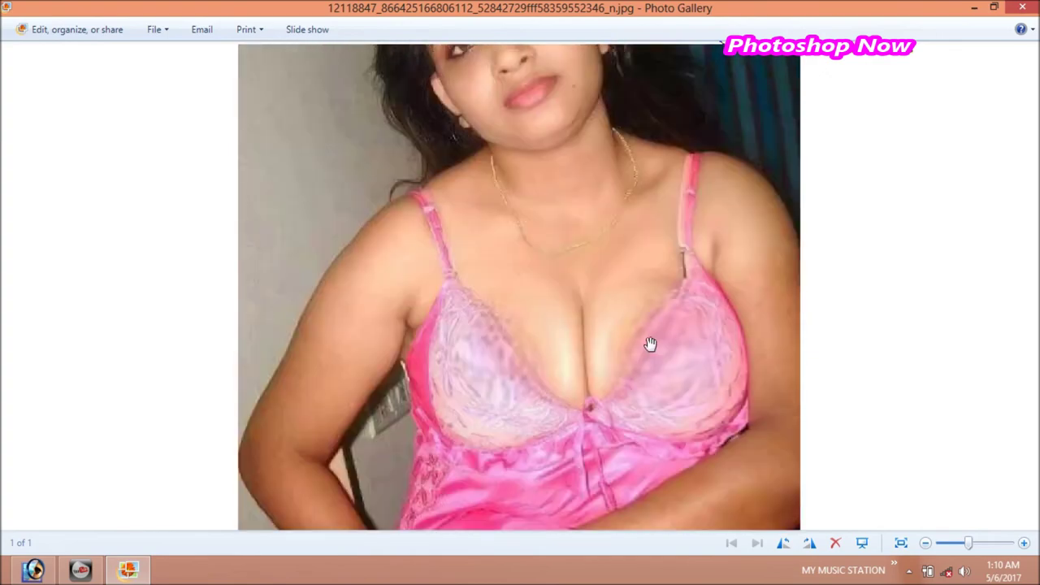
pyautogui.scroll(-3, 649, 343)
pyautogui.click(974, 8)
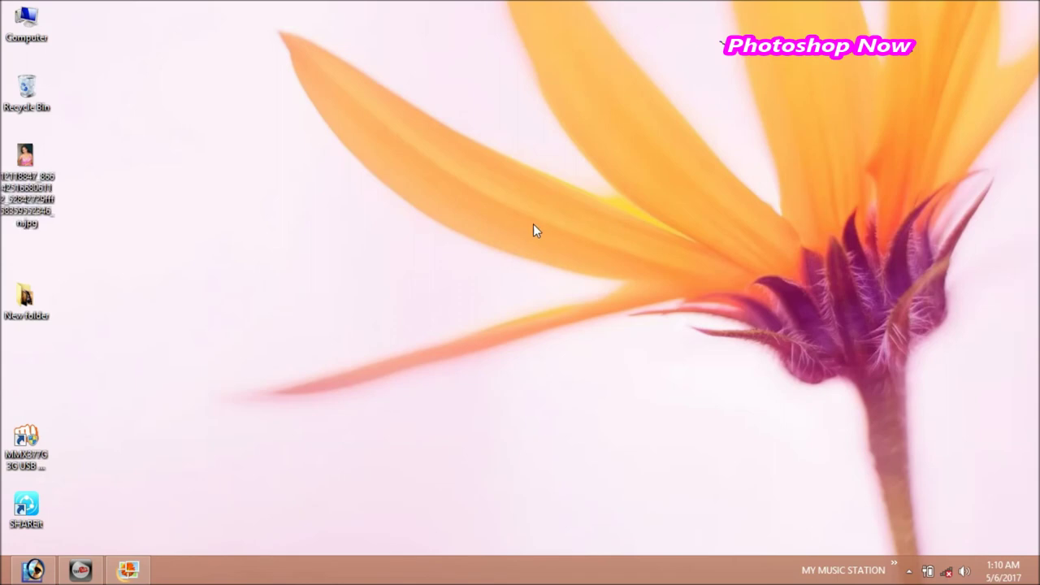
# - Open the original photo from New folder in Photo Gallery, zoom and pan it, then return to the edited one
pyautogui.doubleClick(27, 309)
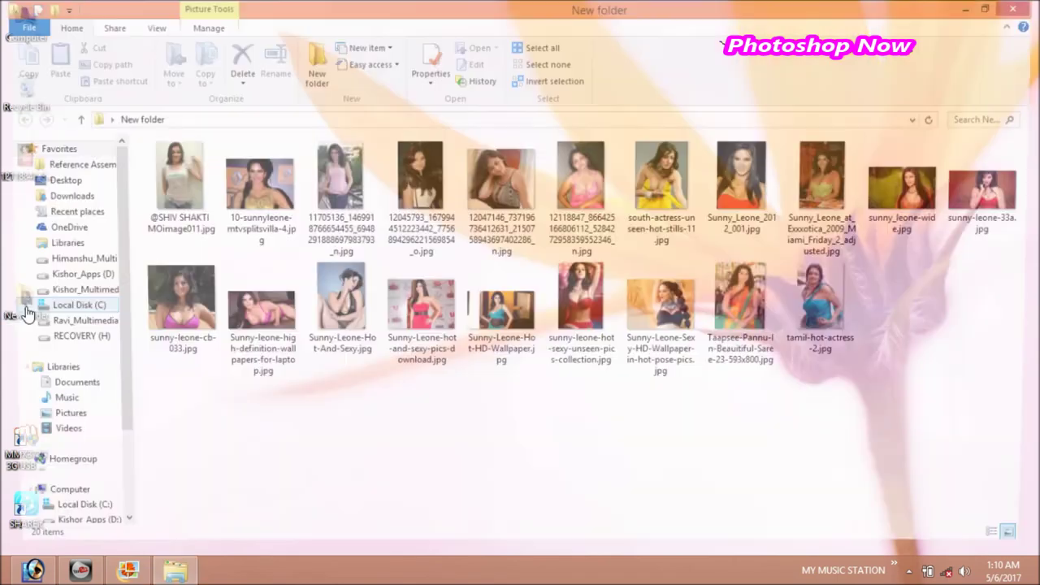
pyautogui.doubleClick(585, 190)
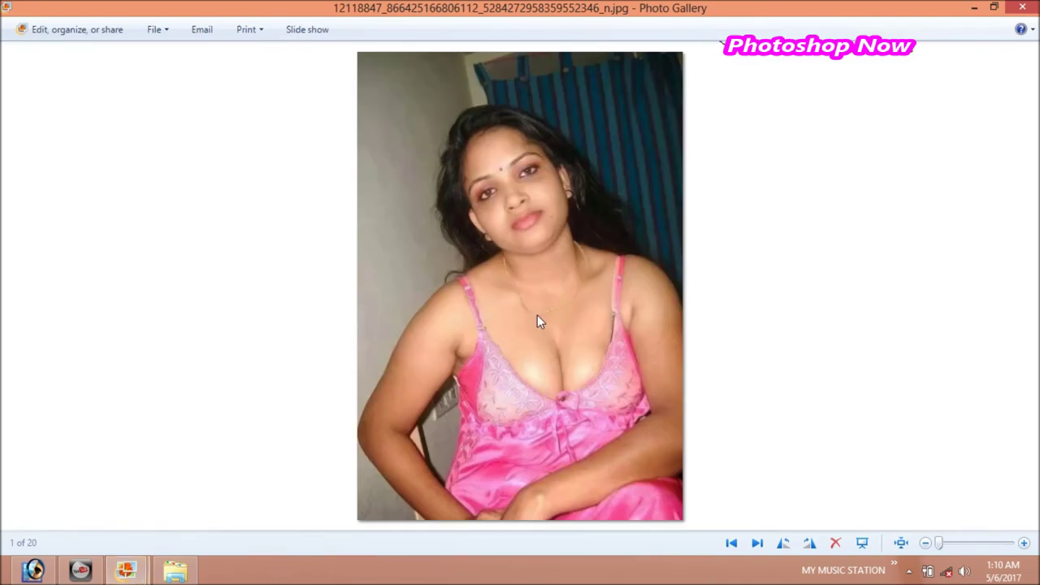
pyautogui.scroll(2, 537, 322)
pyautogui.scroll(1, 536, 322)
pyautogui.moveTo(637, 278); pyautogui.dragTo(615, 162)
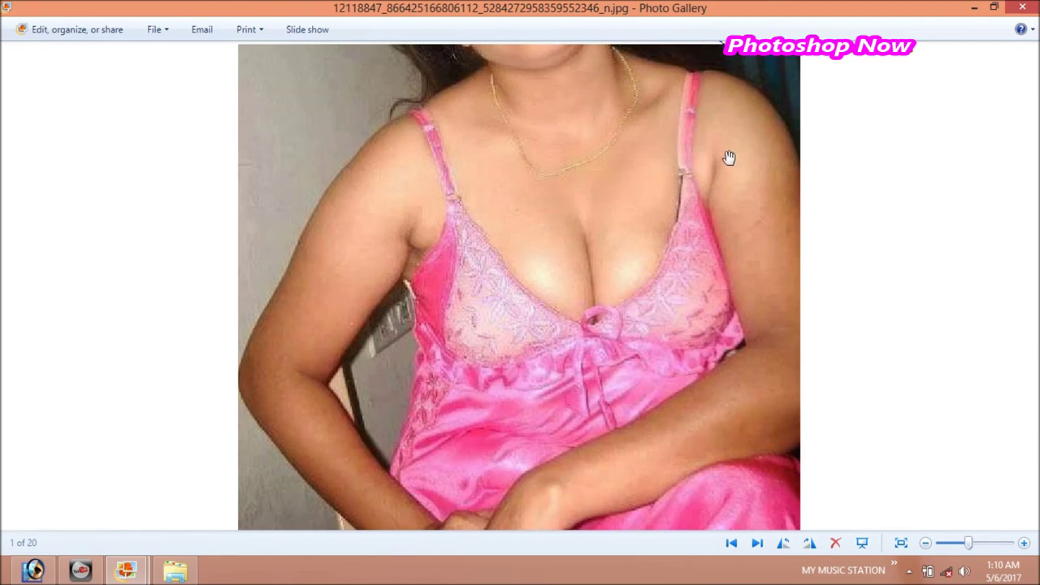
pyautogui.moveTo(728, 157); pyautogui.dragTo(655, 348)
pyautogui.moveTo(126, 570)
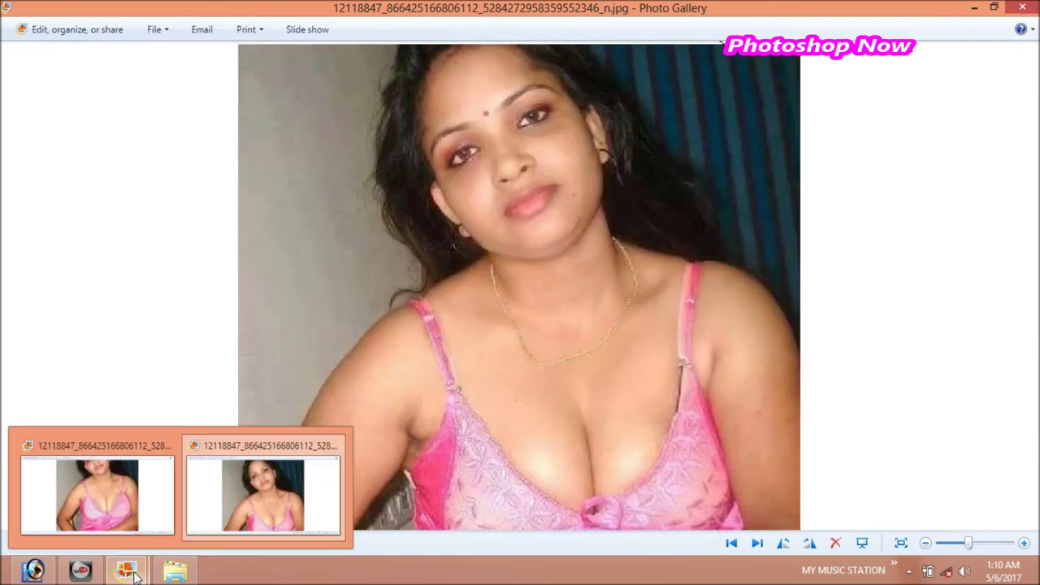
pyautogui.click(135, 541)
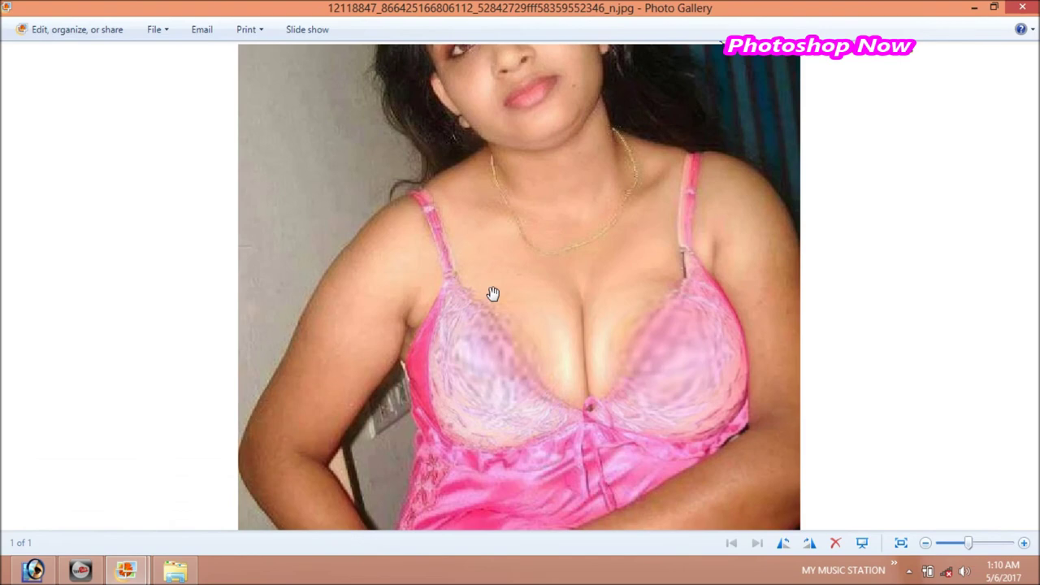